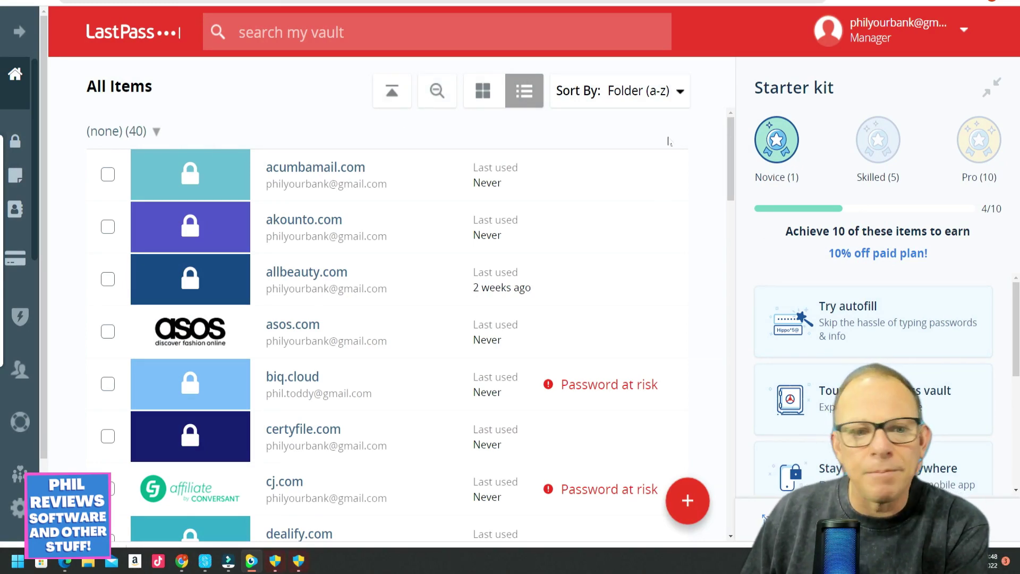
# Switch to the Dunelm account page and sign out of the account.
pyautogui.moveTo(729, 160); pyautogui.dragTo(731, 121)
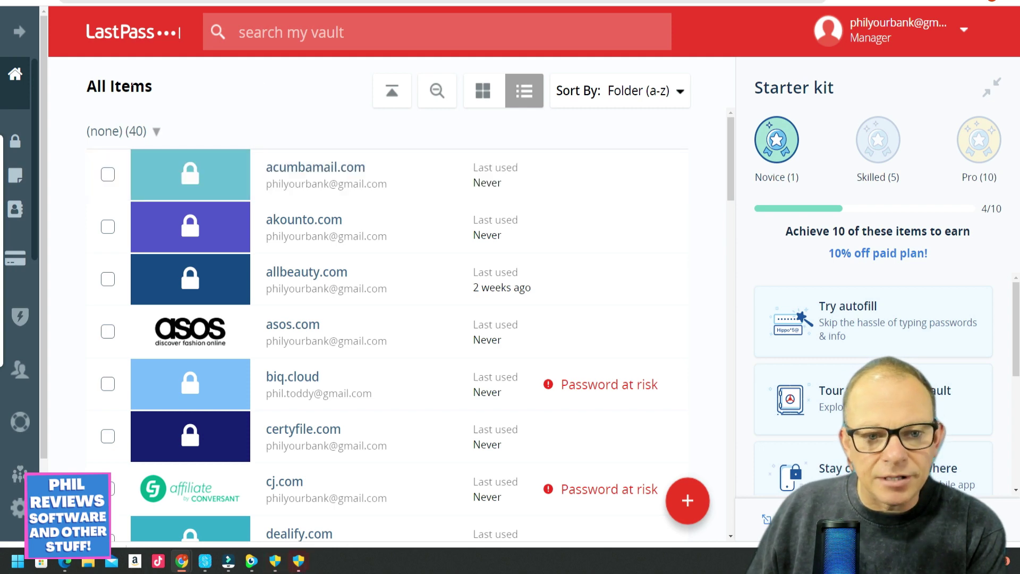
pyautogui.moveTo(729, 125)
pyautogui.mouseDown()
pyautogui.moveTo(729, 262)
pyautogui.moveTo(729, 126)
pyautogui.mouseUp()
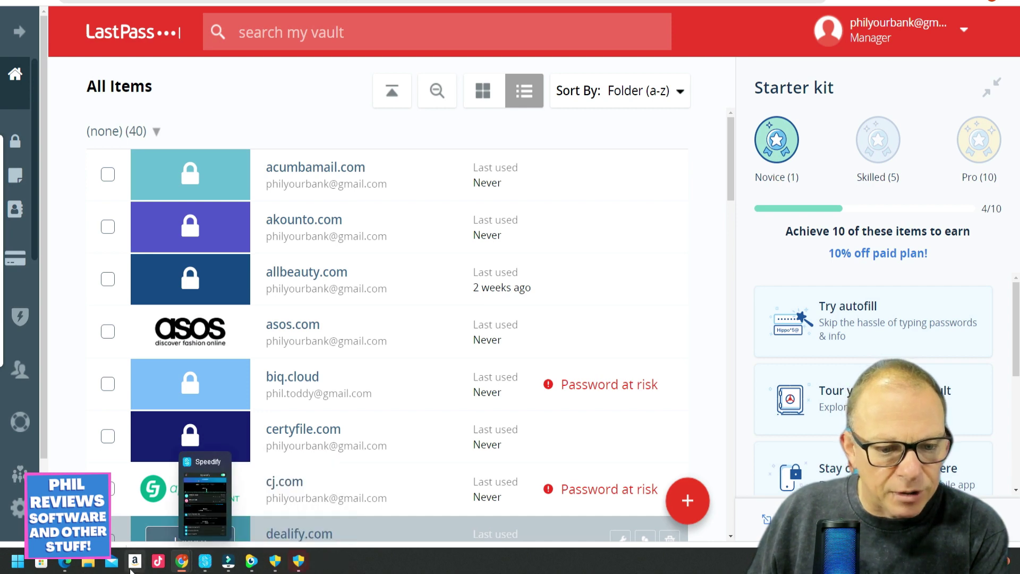
pyautogui.click(70, 565)
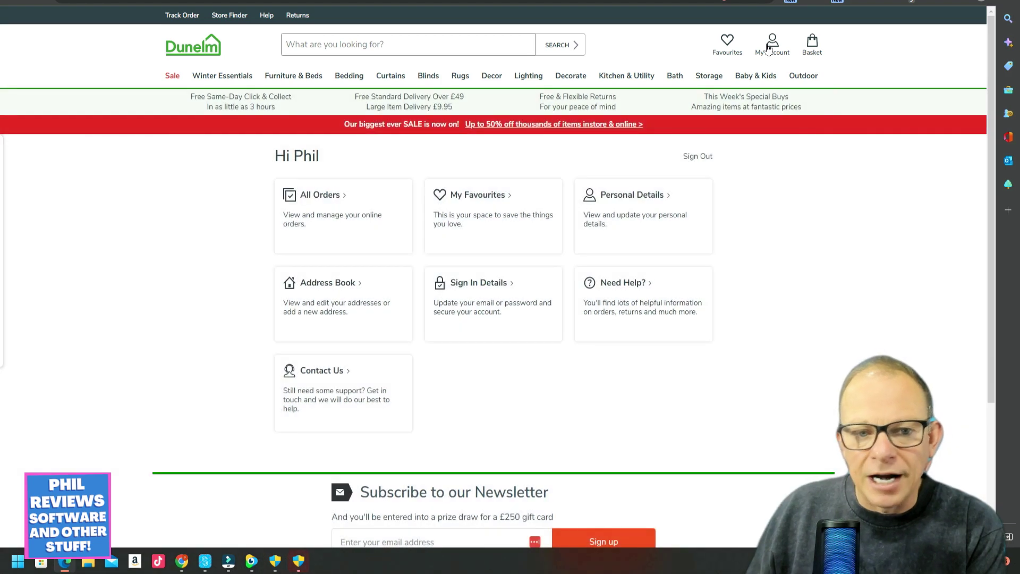
pyautogui.moveTo(770, 57)
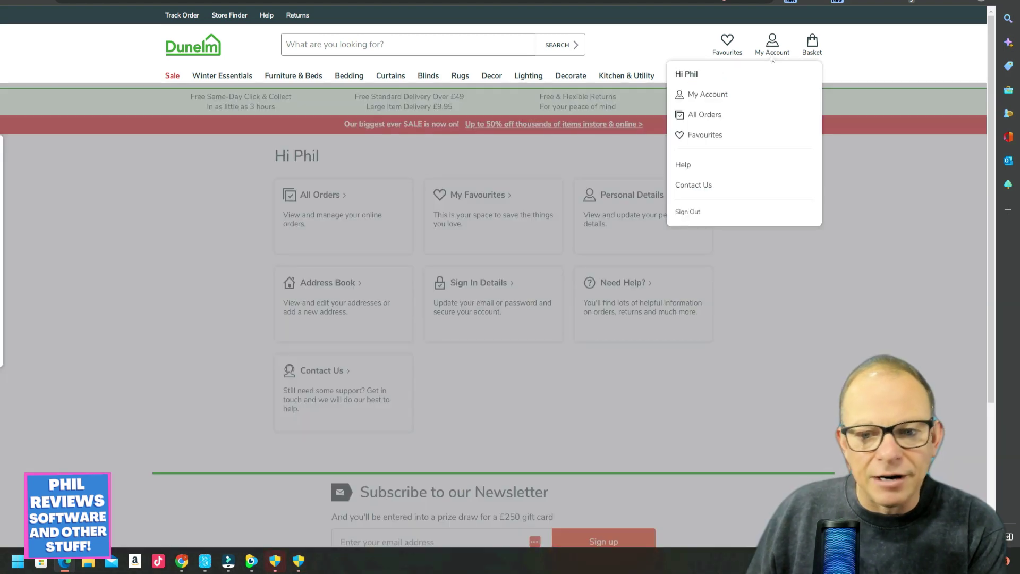
pyautogui.click(689, 212)
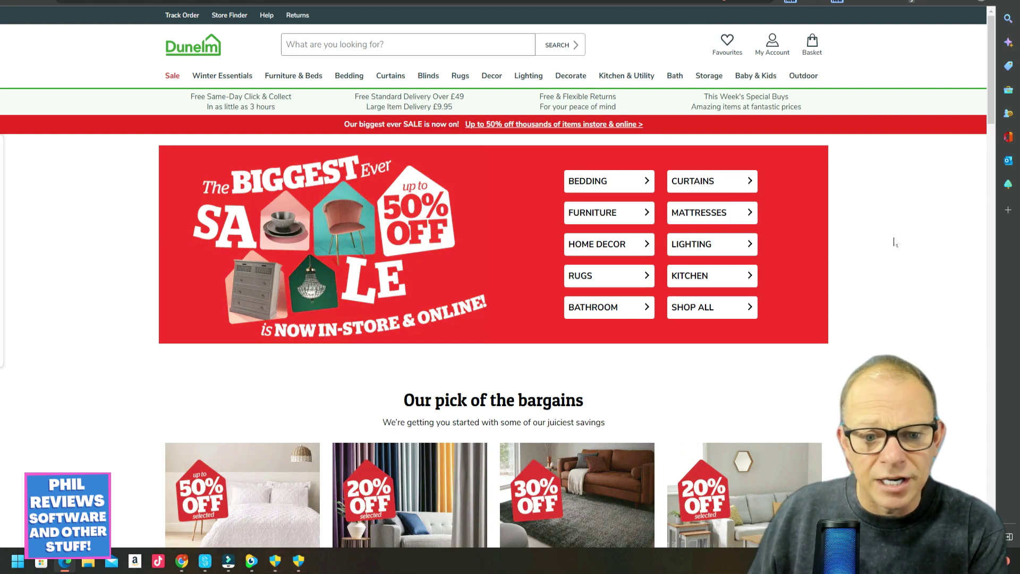
# Sign back in to Dunelm using the email and password LastPass autofilled.
pyautogui.moveTo(989, 62)
pyautogui.mouseDown()
pyautogui.moveTo(1007, 337)
pyautogui.moveTo(994, 53)
pyautogui.mouseUp()
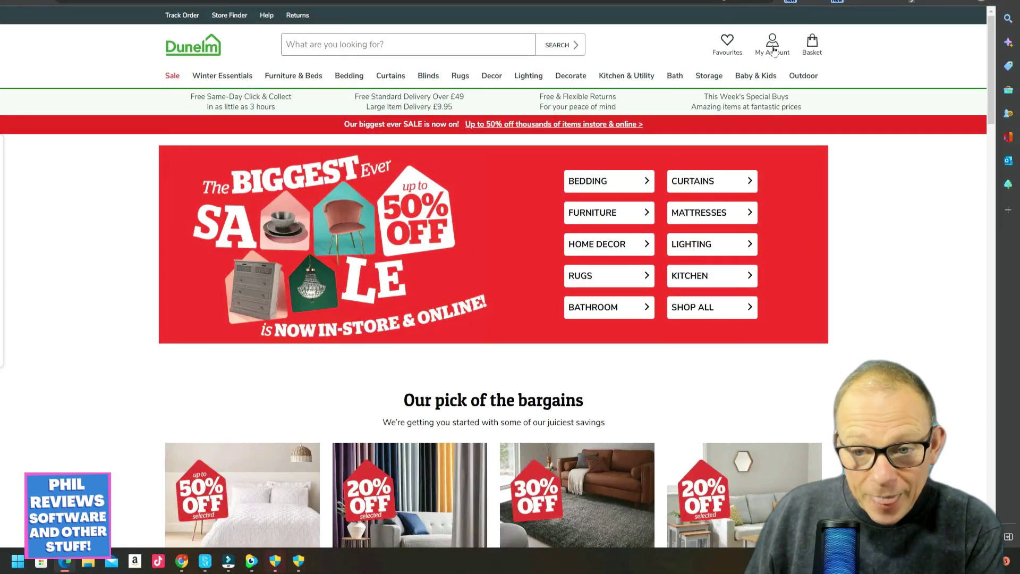
pyautogui.moveTo(775, 49)
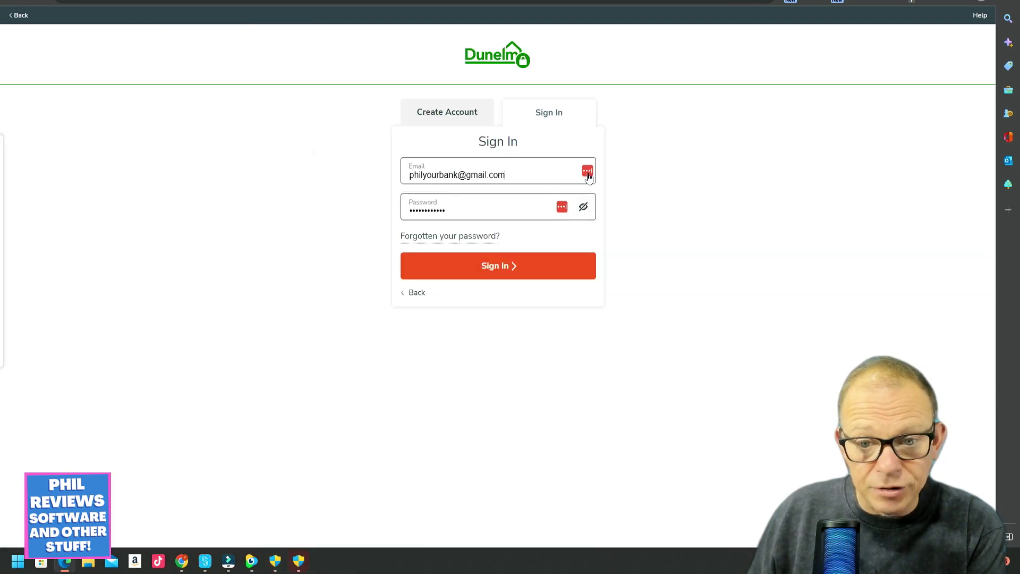
pyautogui.click(530, 271)
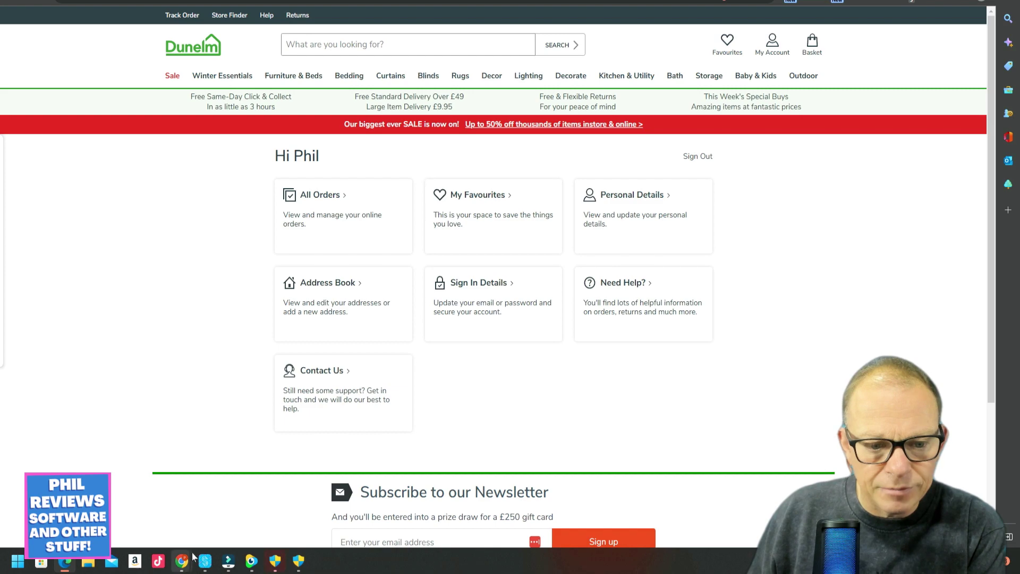
pyautogui.moveTo(182, 560)
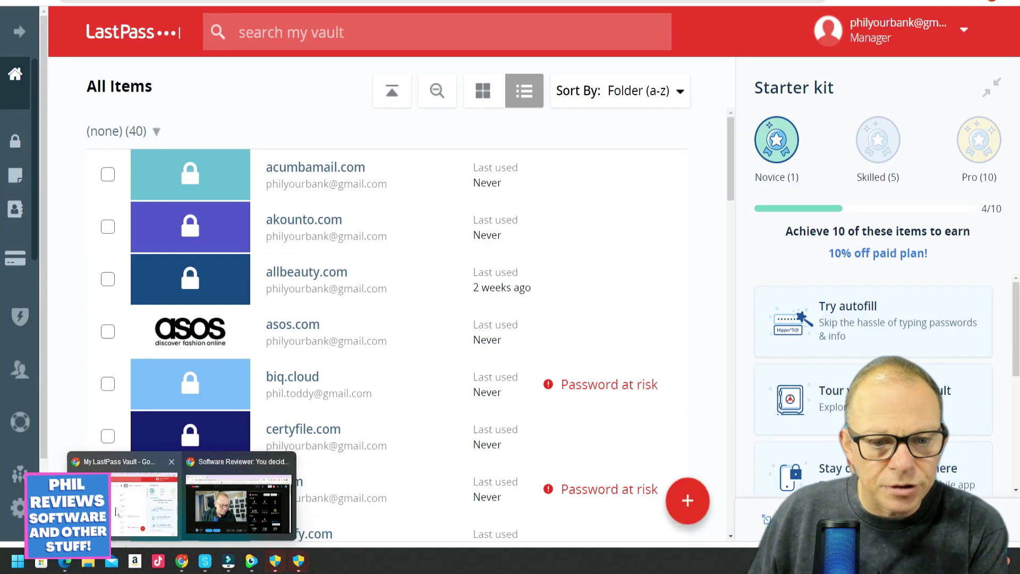
# Sign out of Dunelm again and log back in with the LastPass-autofilled credentials.
pyautogui.click(121, 511)
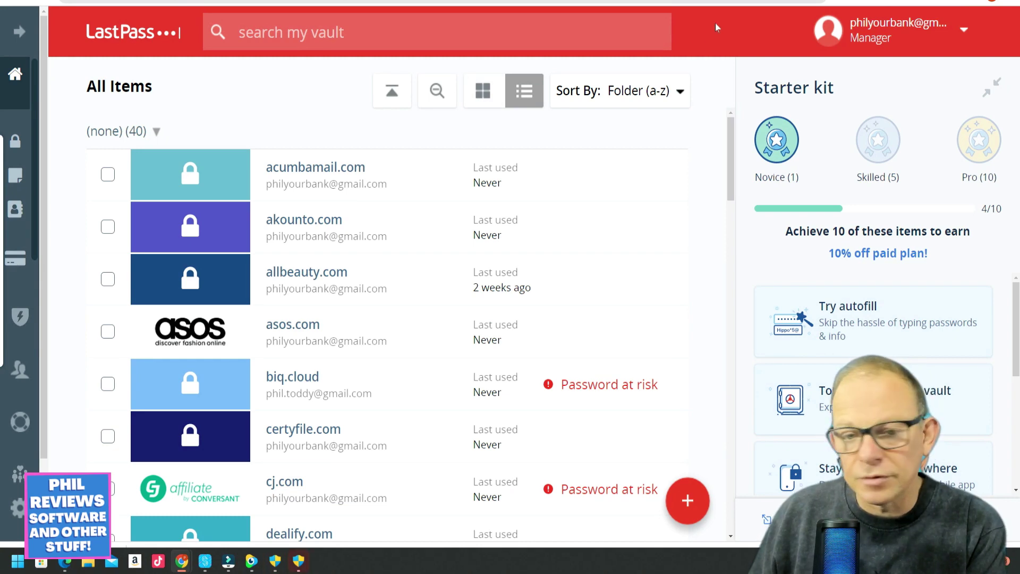
pyautogui.hotkey('alt', 'Tab')
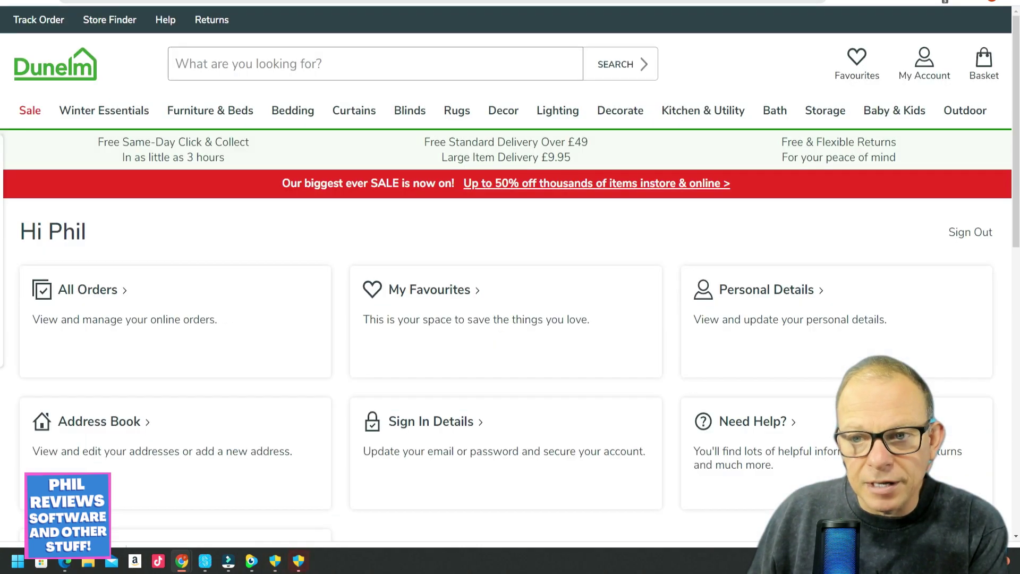
pyautogui.moveTo(924, 64)
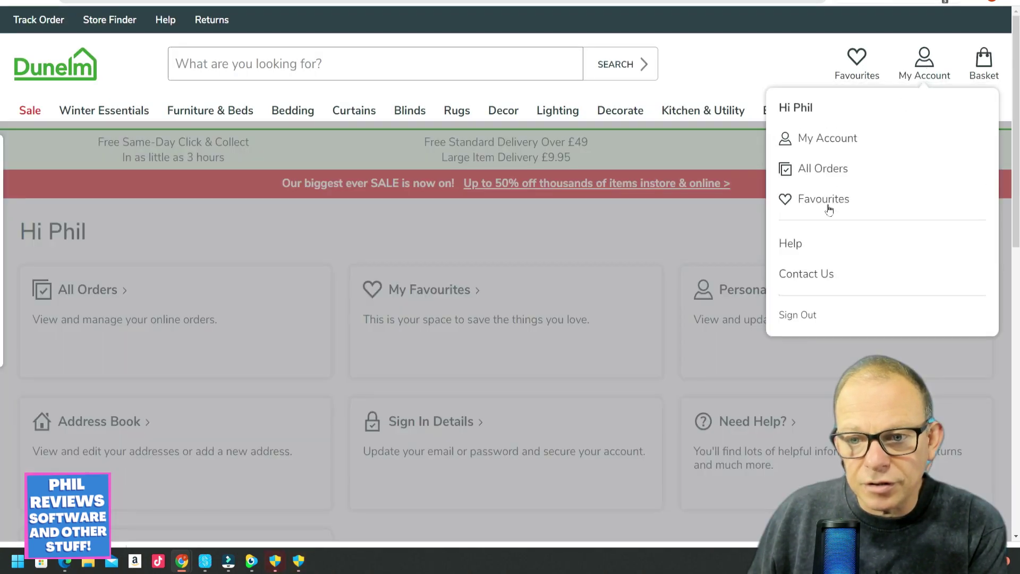
pyautogui.click(807, 314)
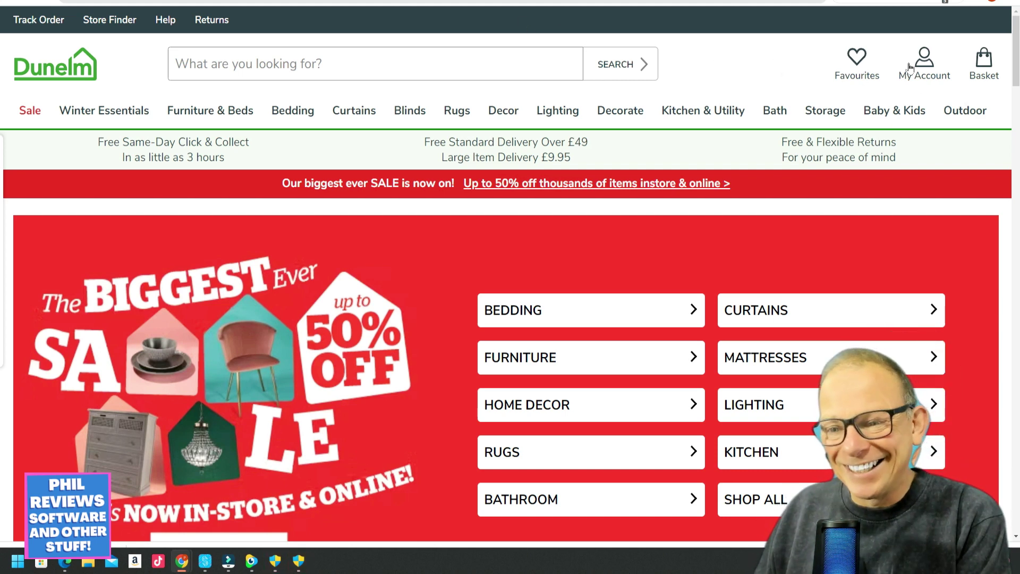
pyautogui.moveTo(928, 74)
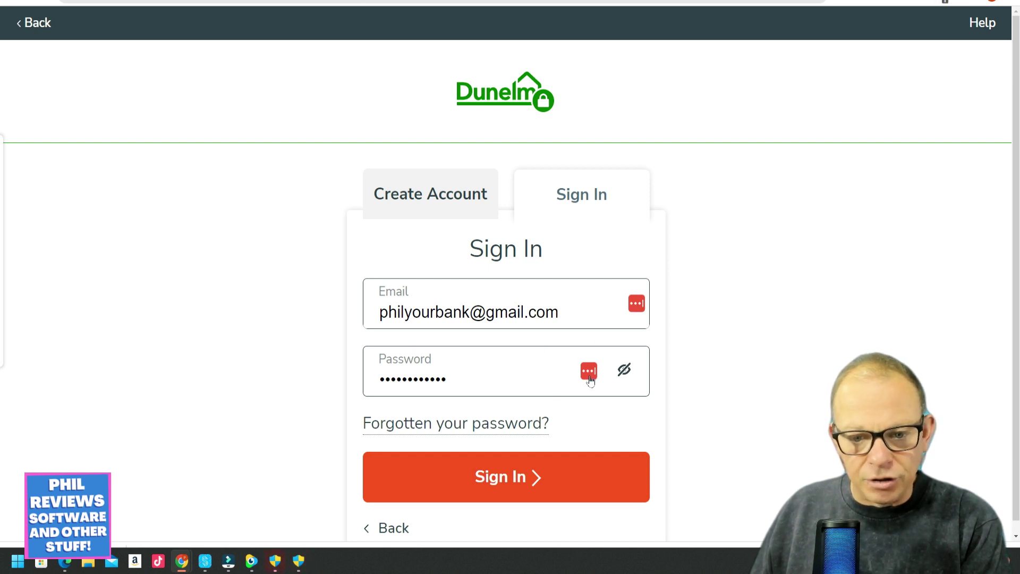
pyautogui.click(572, 467)
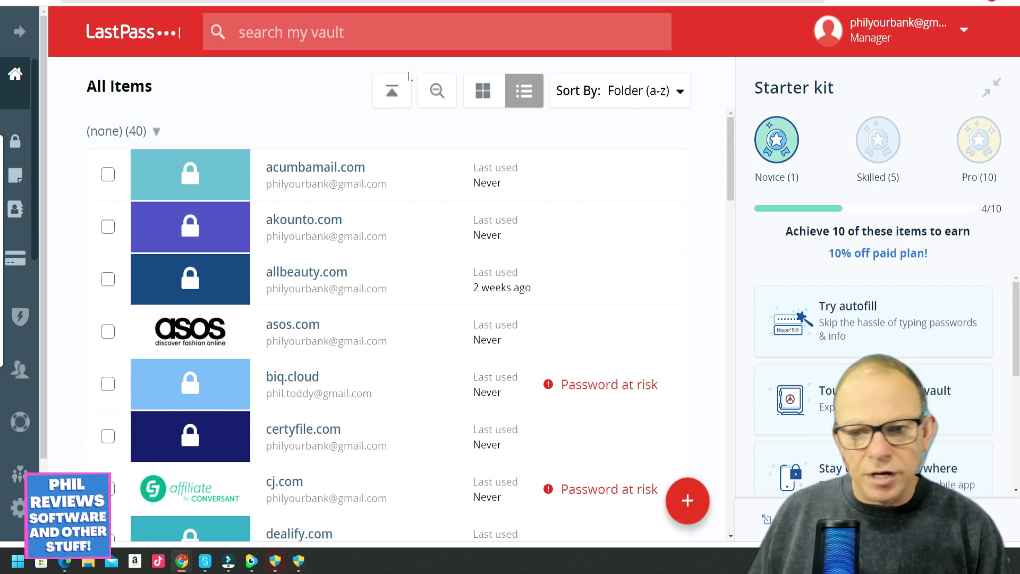
# Filter the vault to show only Passwords, then only Secure Notes.
pyautogui.moveTo(336, 283)
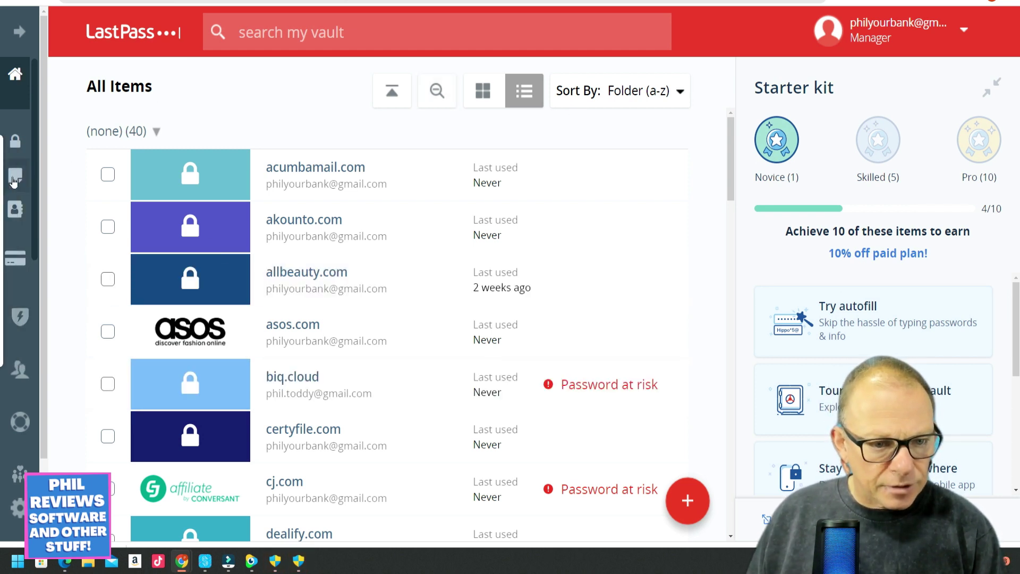
pyautogui.click(15, 144)
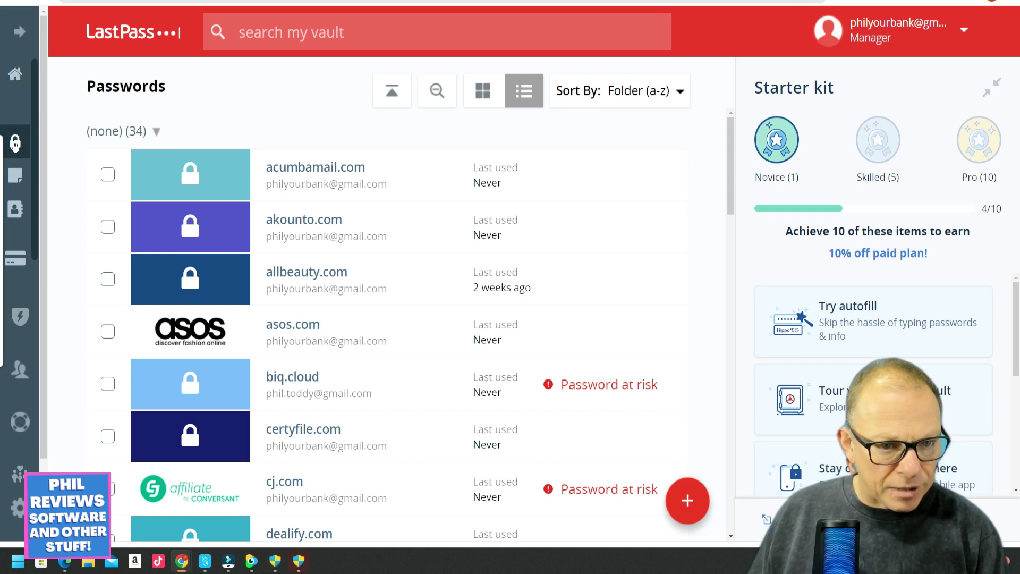
pyautogui.click(15, 177)
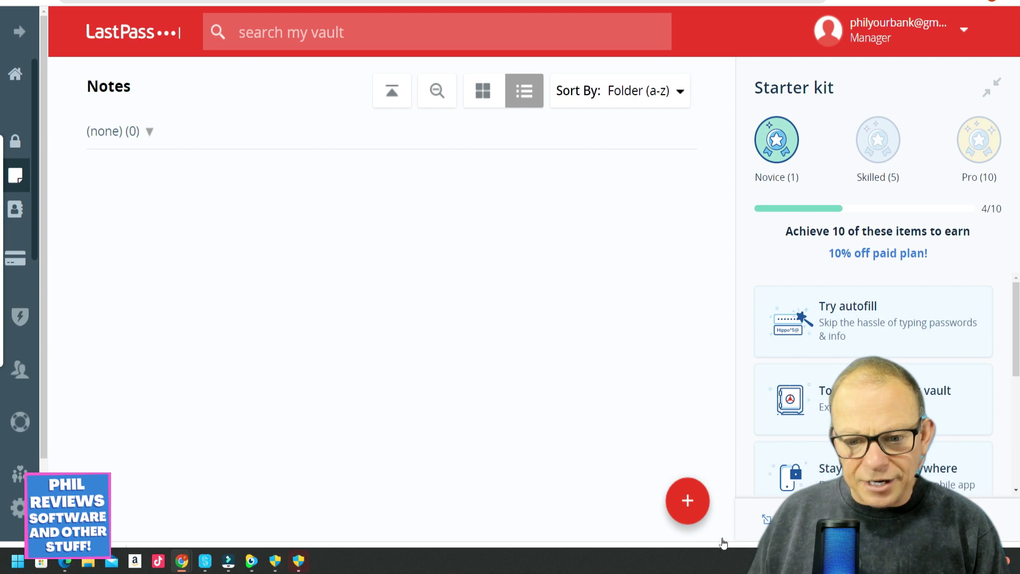
# Start a new secure note with 'driving', then erase it and close without adding anything.
pyautogui.click(689, 504)
pyautogui.click(412, 94)
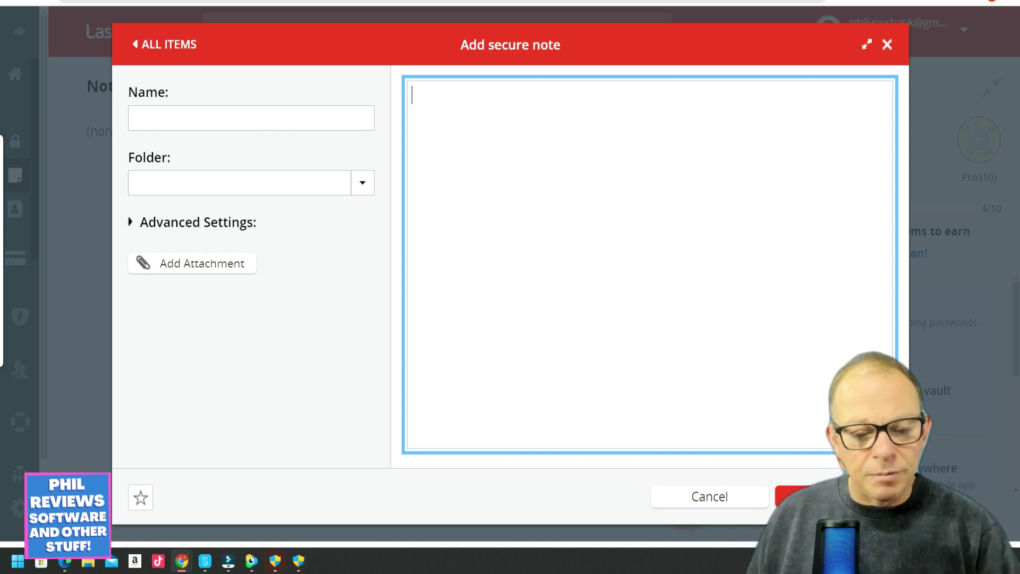
pyautogui.write('d')
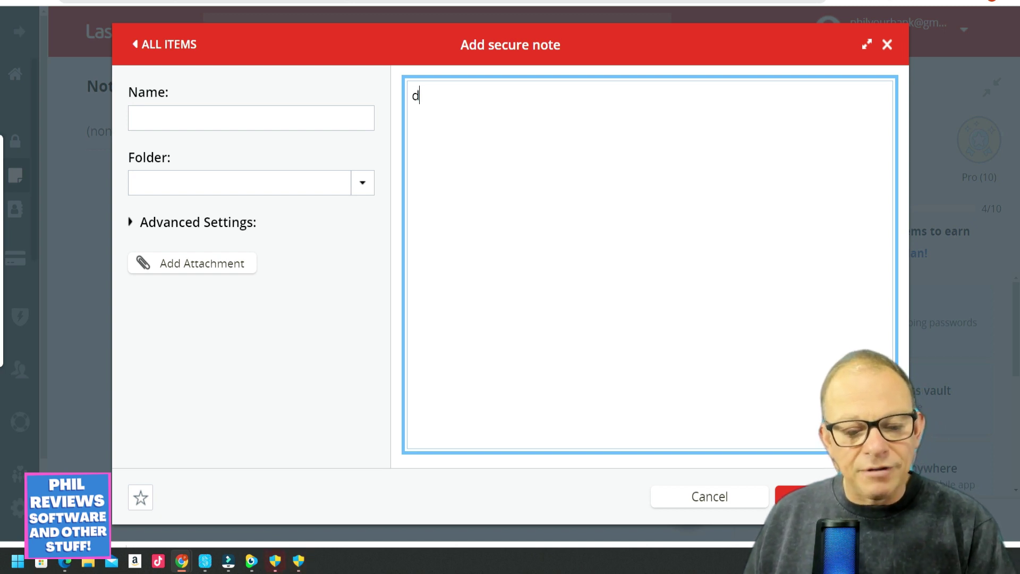
pyautogui.write('riving')
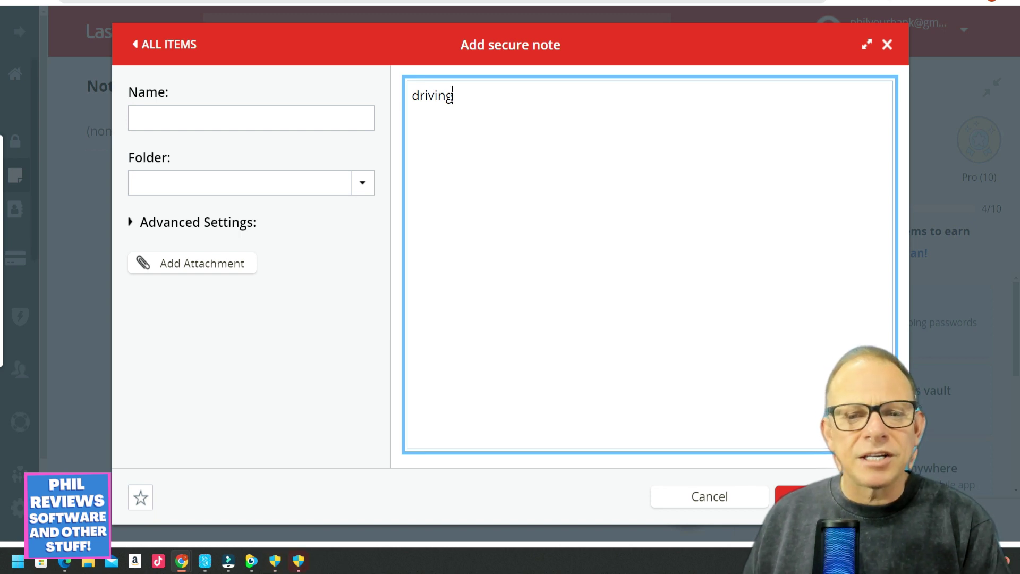
pyautogui.press('BackSpace')
pyautogui.press('BackSpace')
pyautogui.press('BackSpace')
pyautogui.press('BackSpace')
pyautogui.press('BackSpace')
pyautogui.press('BackSpace')
pyautogui.press('BackSpace')
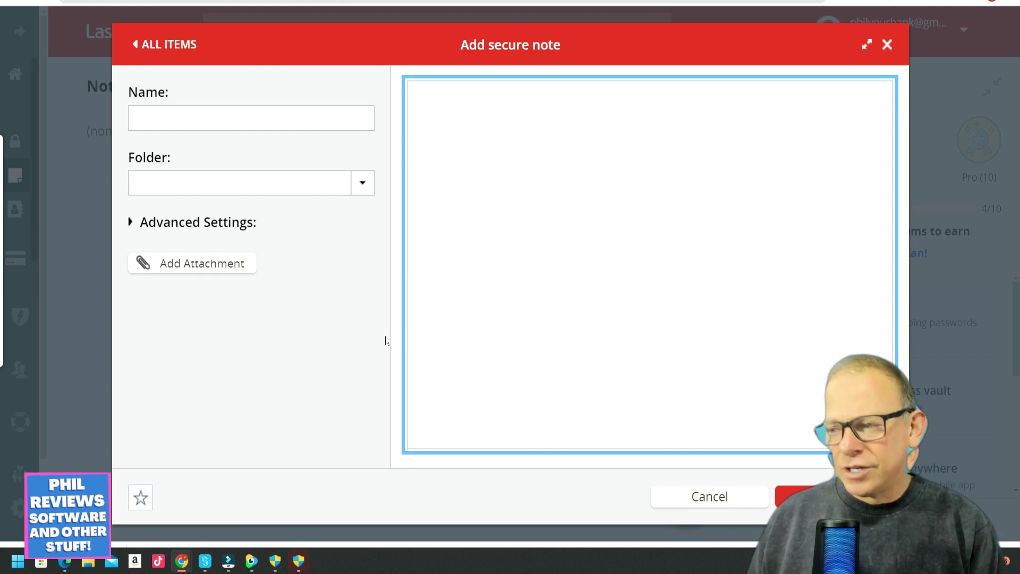
pyautogui.click(134, 47)
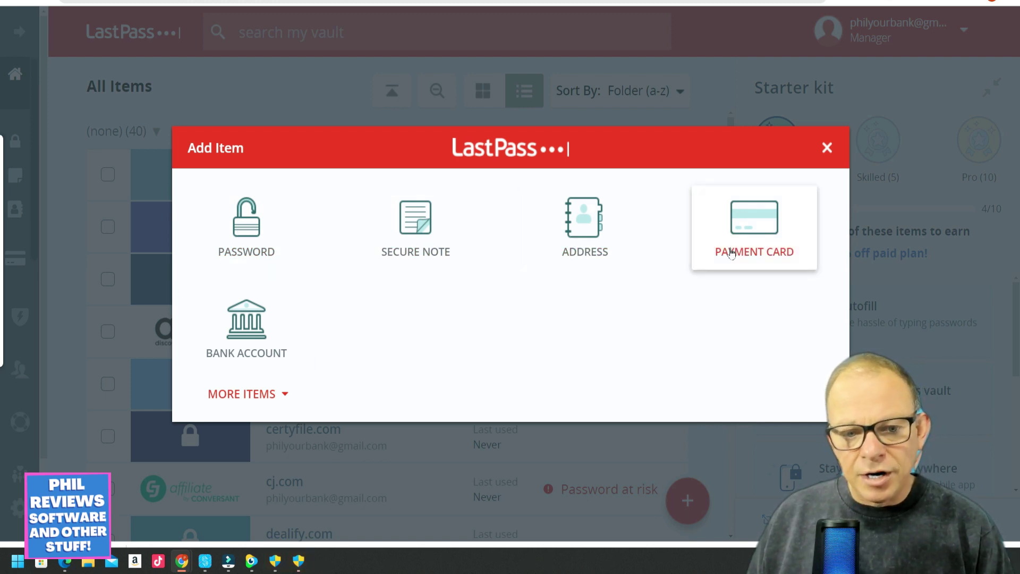
pyautogui.click(826, 148)
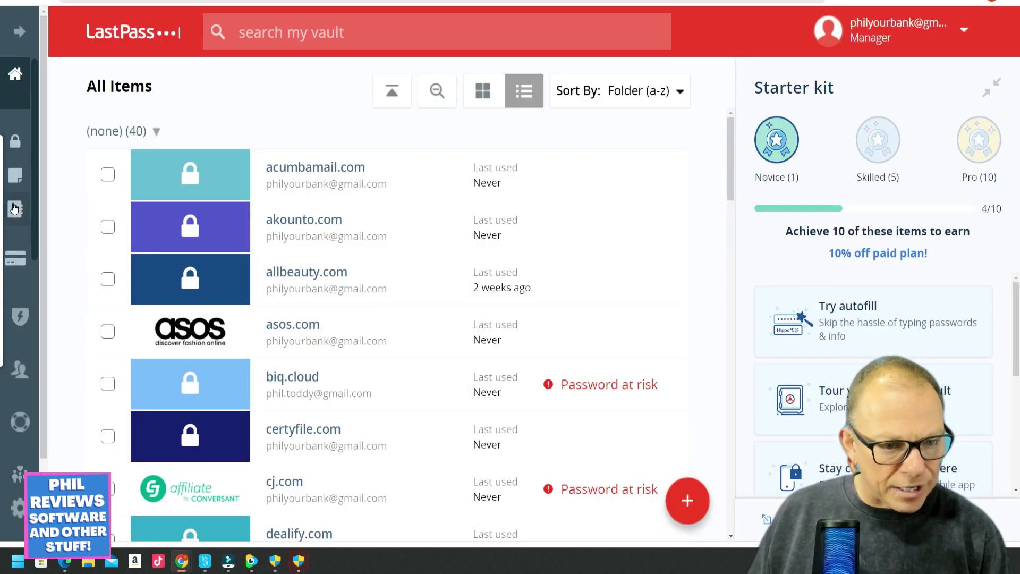
# Browse the Payment Cards, Security Dashboard and Sharing Center views in the sidebar.
pyautogui.click(16, 267)
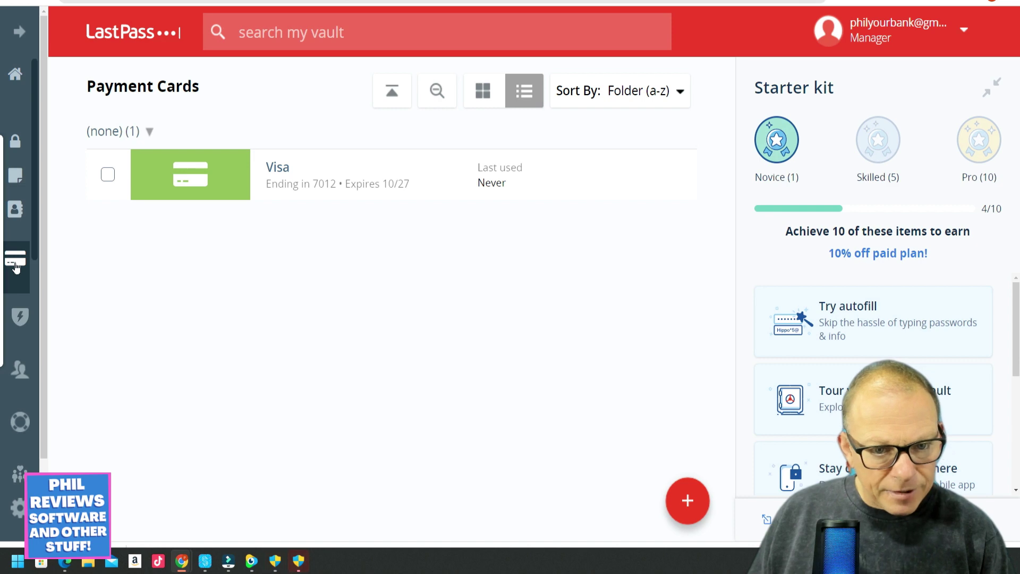
pyautogui.click(19, 317)
pyautogui.click(20, 375)
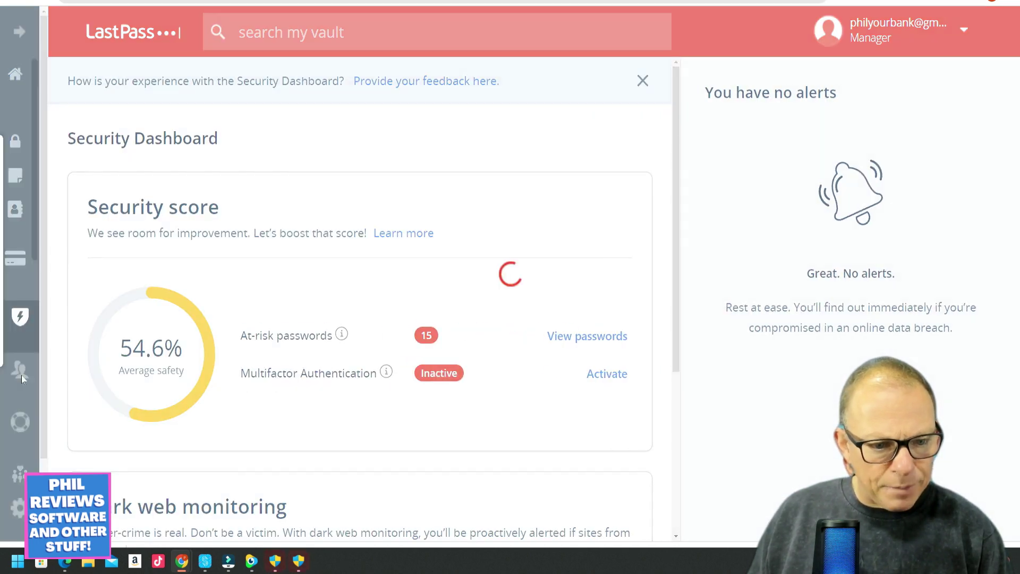
pyautogui.click(17, 268)
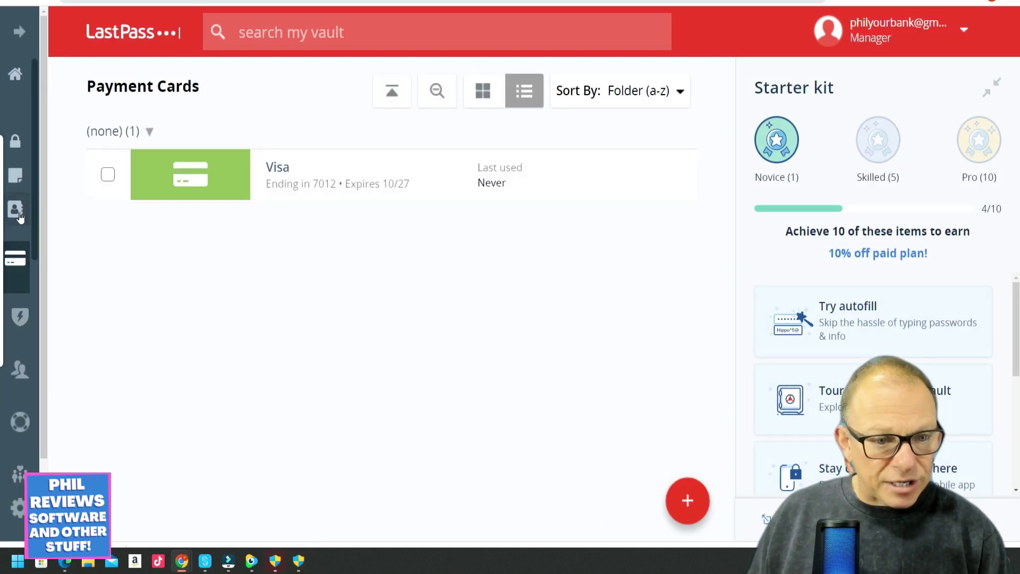
# Return to the Security Dashboard and scroll down to the dark web monitoring section.
pyautogui.click(18, 324)
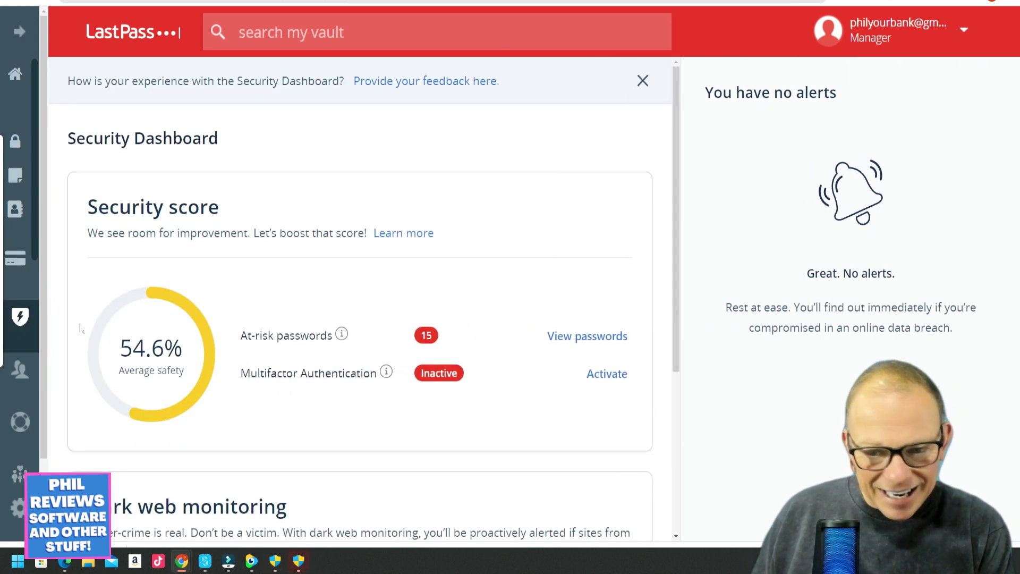
pyautogui.scroll(-3, 642, 232)
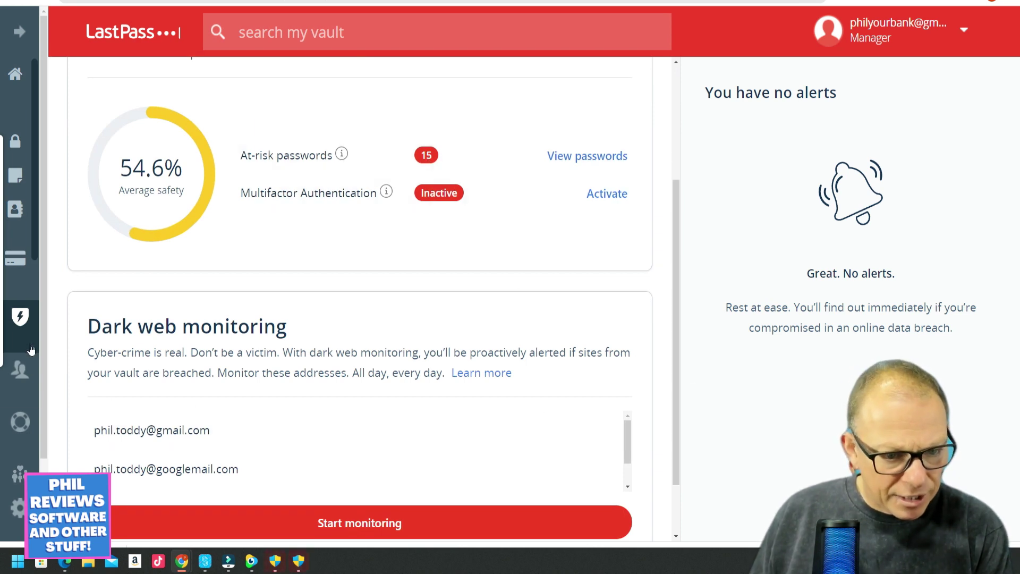
pyautogui.scroll(-2, 665, 262)
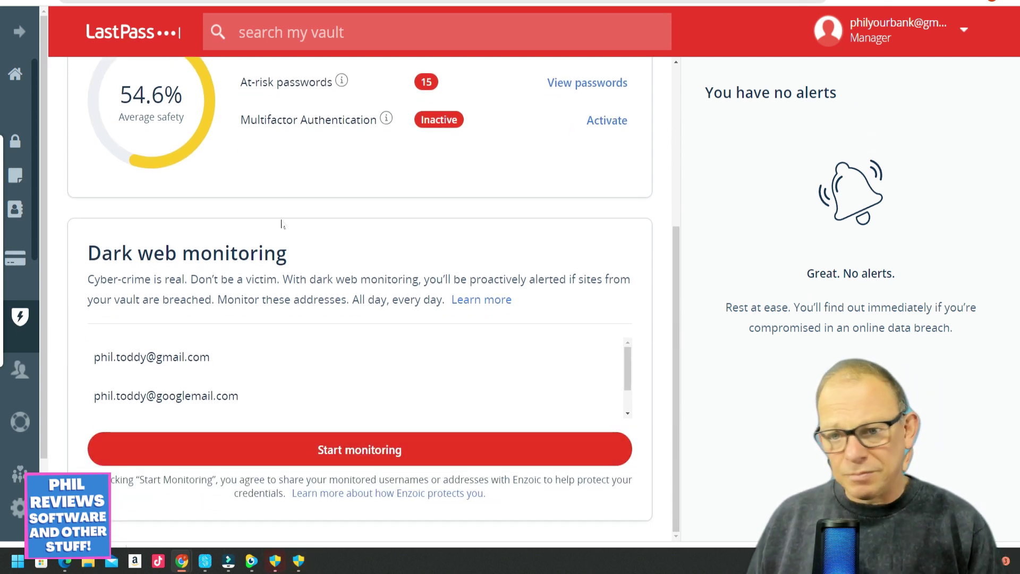
# Visit the Sharing Center, then open Emergency Access and scroll its empty People I Trust list.
pyautogui.click(14, 373)
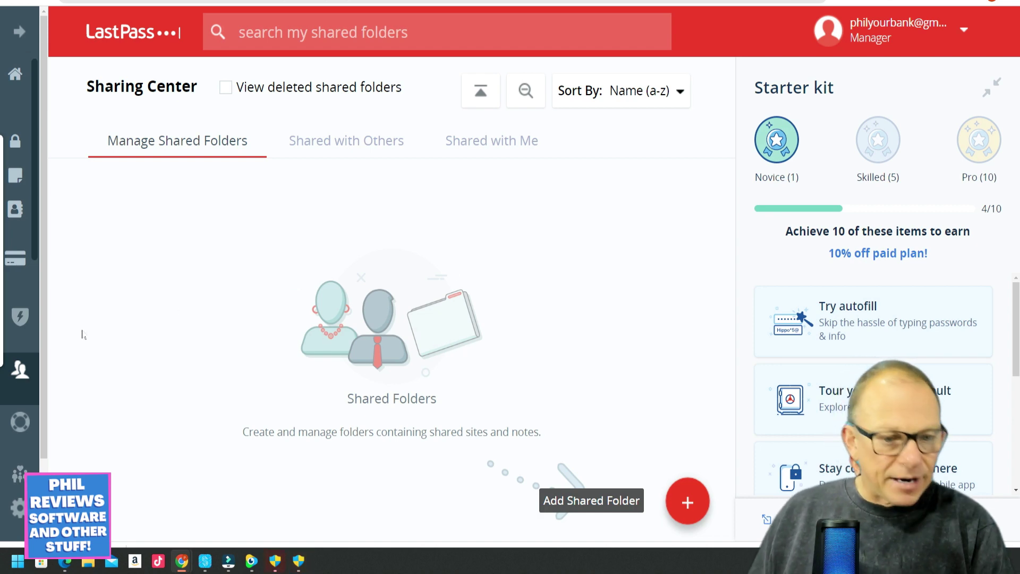
pyautogui.click(20, 422)
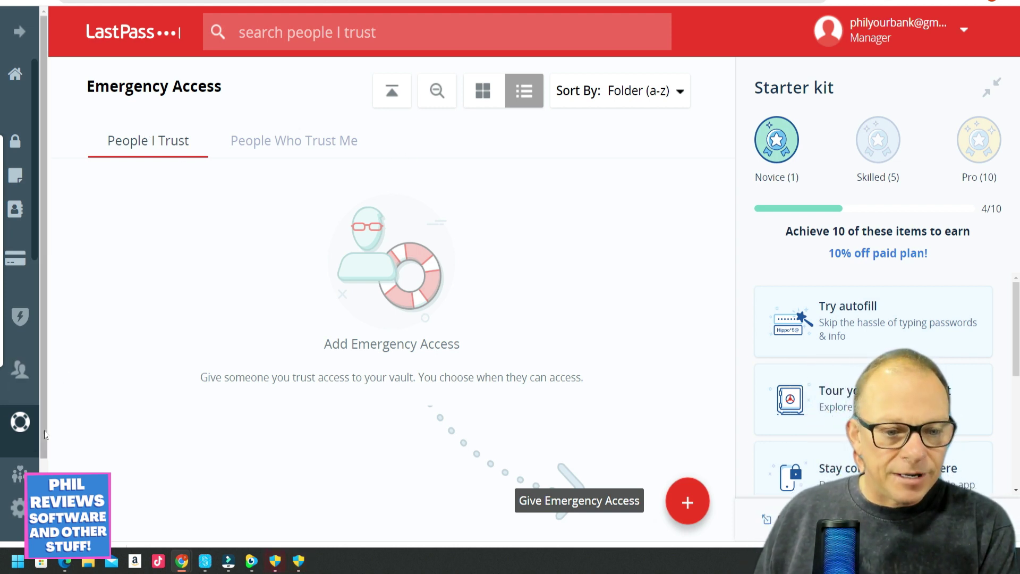
pyautogui.scroll(-1, 34, 444)
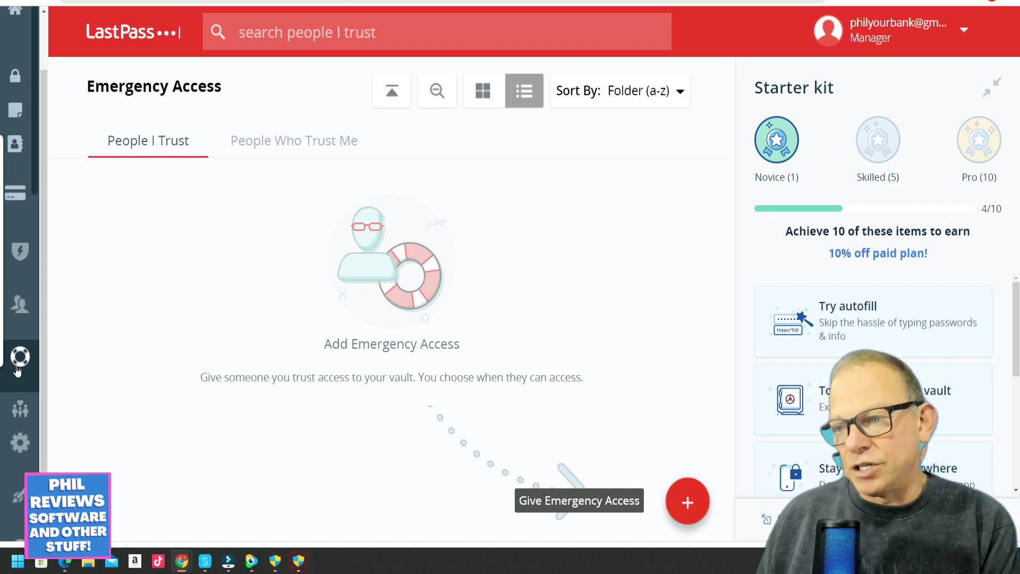
pyautogui.click(20, 408)
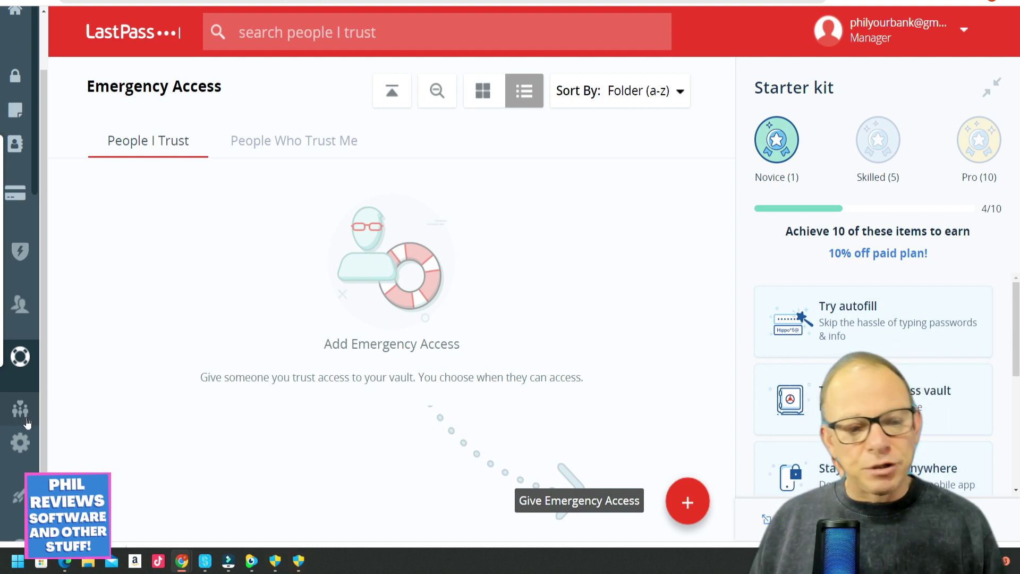
pyautogui.scroll(-1, 40, 449)
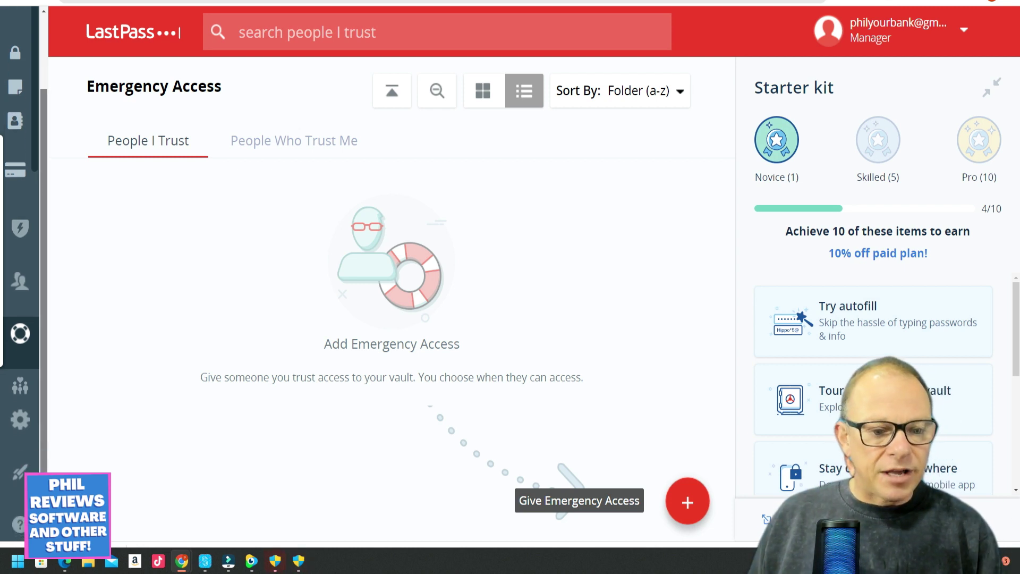
pyautogui.click(23, 423)
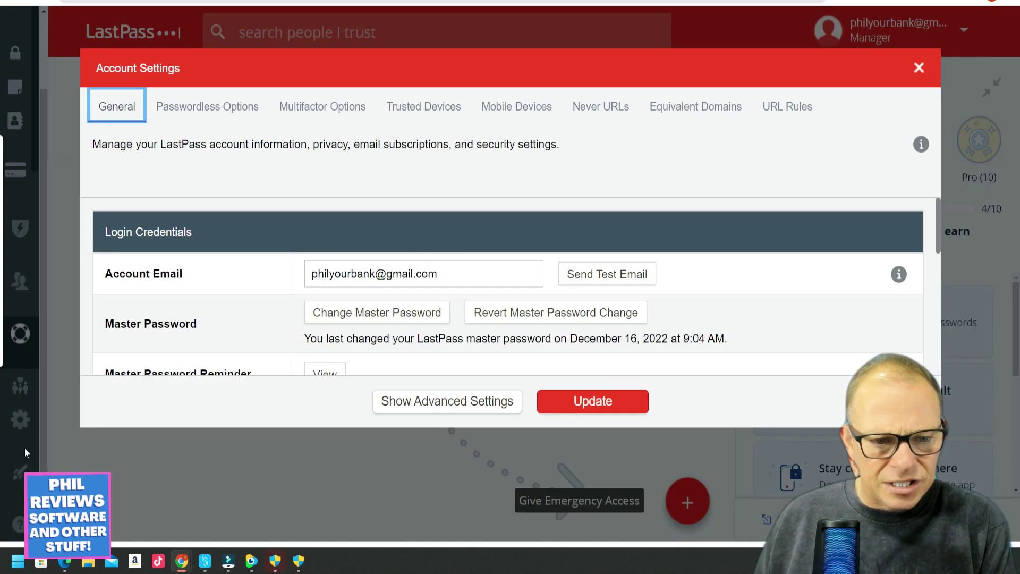
pyautogui.click(918, 68)
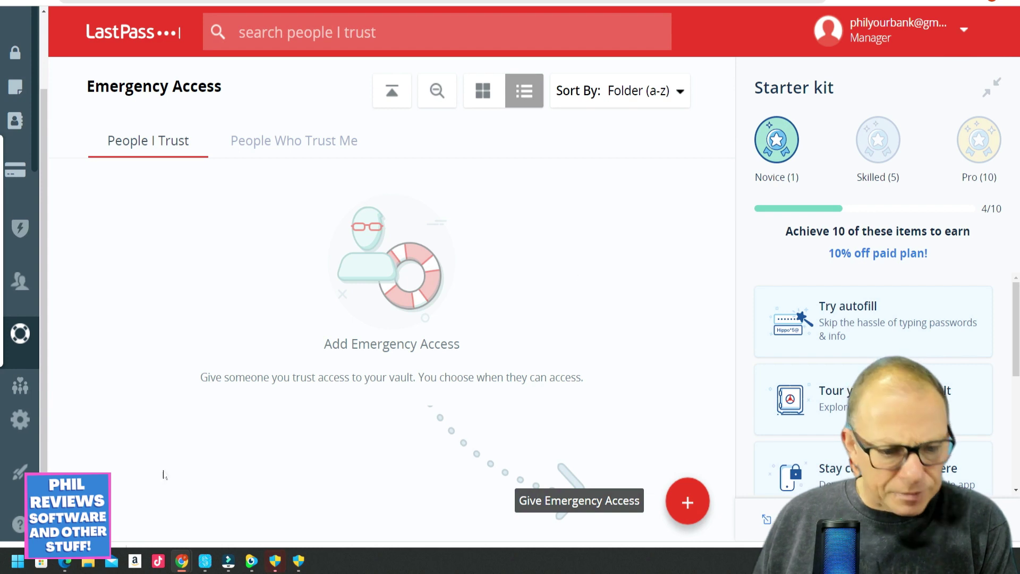
pyautogui.click(20, 475)
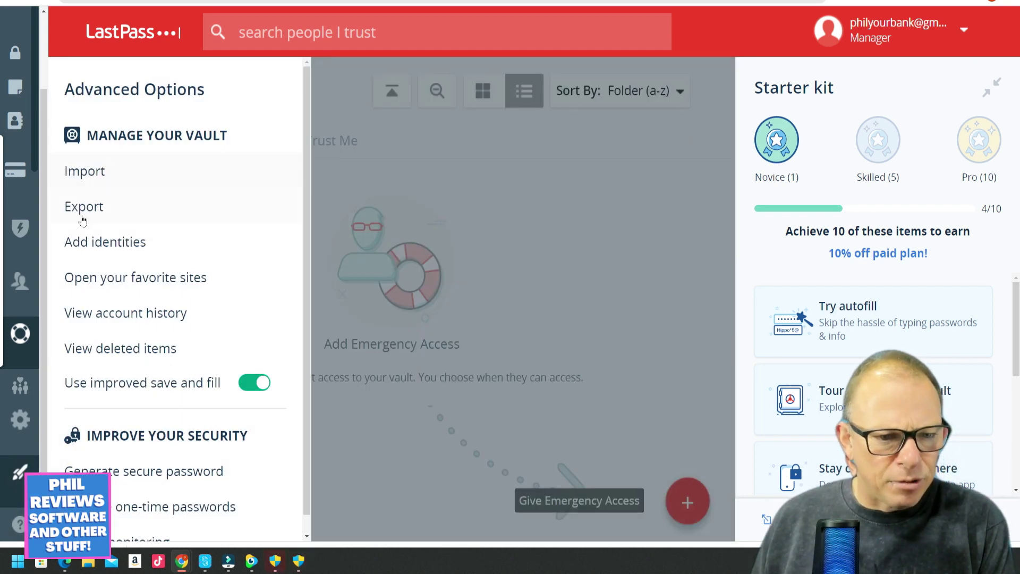
pyautogui.click(417, 170)
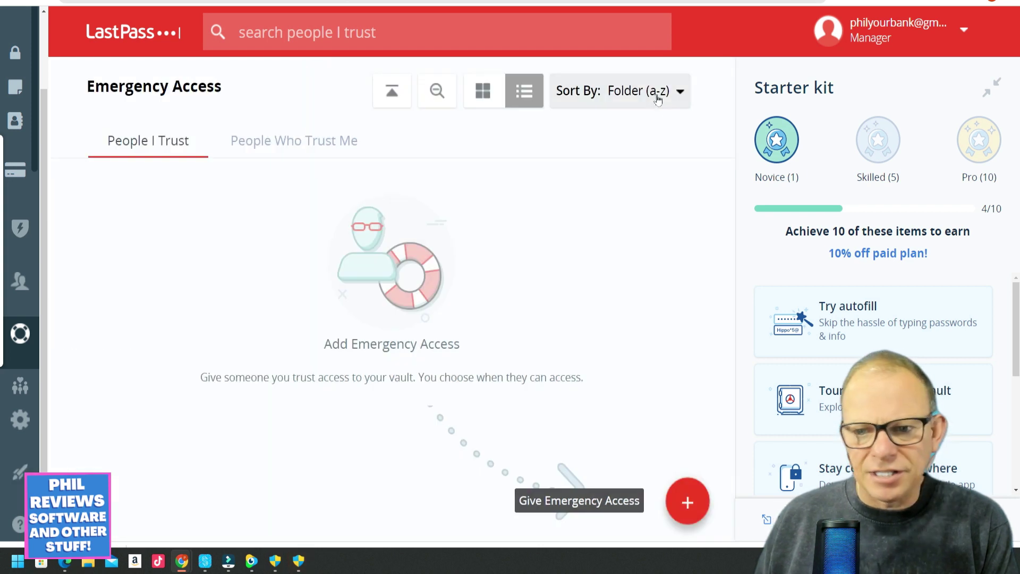